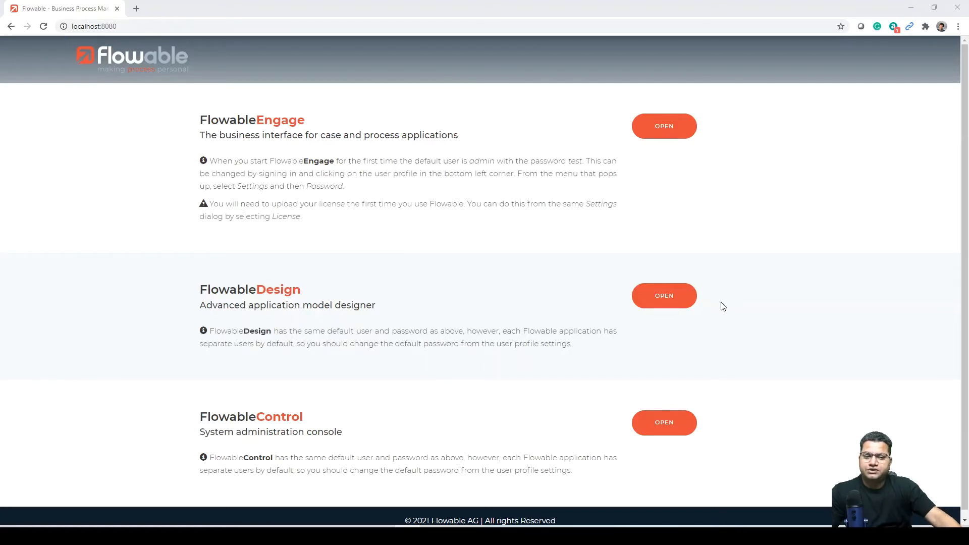
Step: Open Flowable Design and bring up the Loan case model from the case models
{"action": "left_click", "coordinate": [666, 302]}
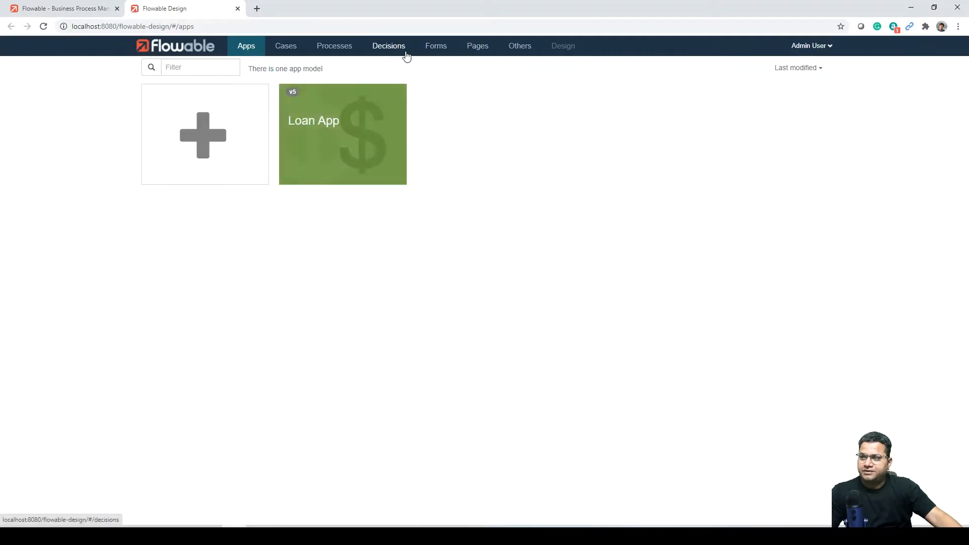
{"action": "left_click", "coordinate": [287, 50]}
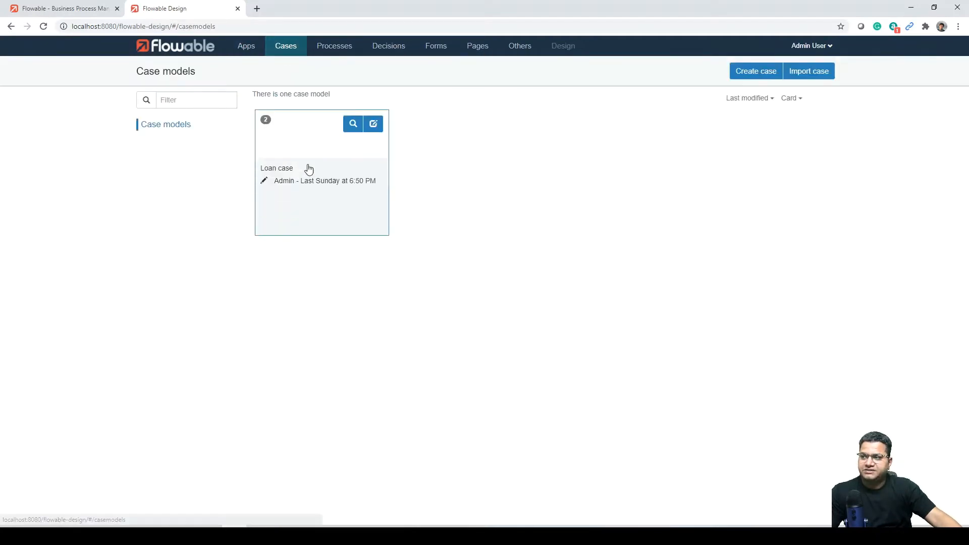
{"action": "left_click", "coordinate": [321, 156]}
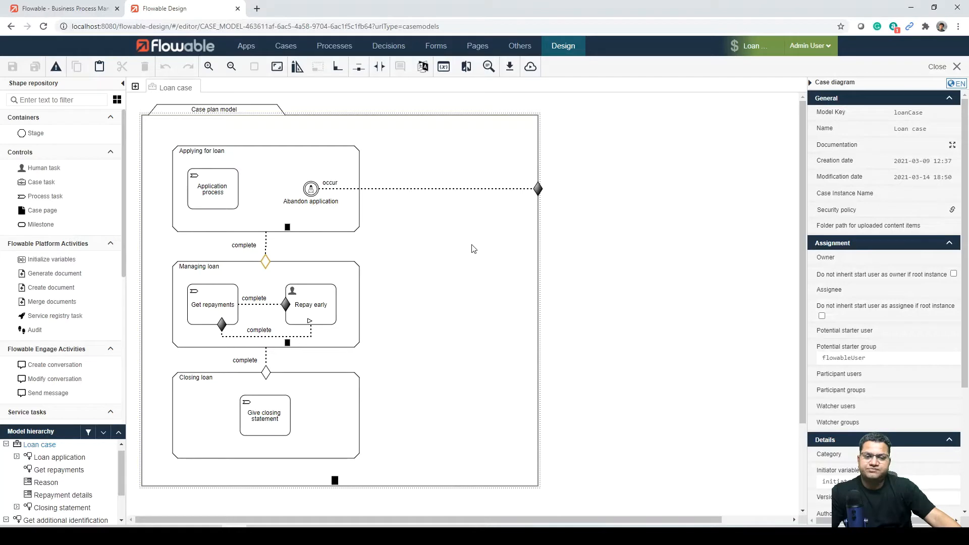
Step: Examine the properties of the Applying for loan stage, including its auto complete setting
{"action": "left_click", "coordinate": [311, 168]}
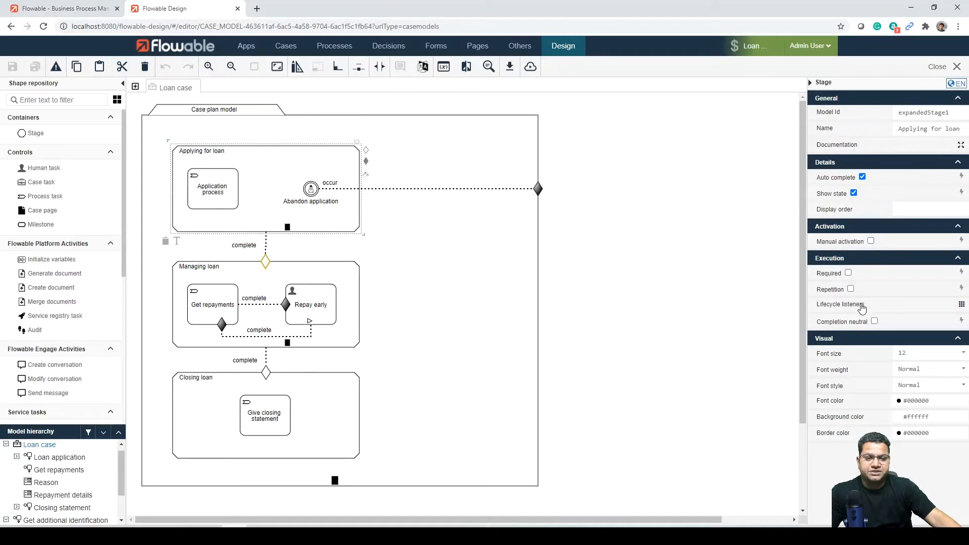
{"action": "mouse_move", "coordinate": [862, 308]}
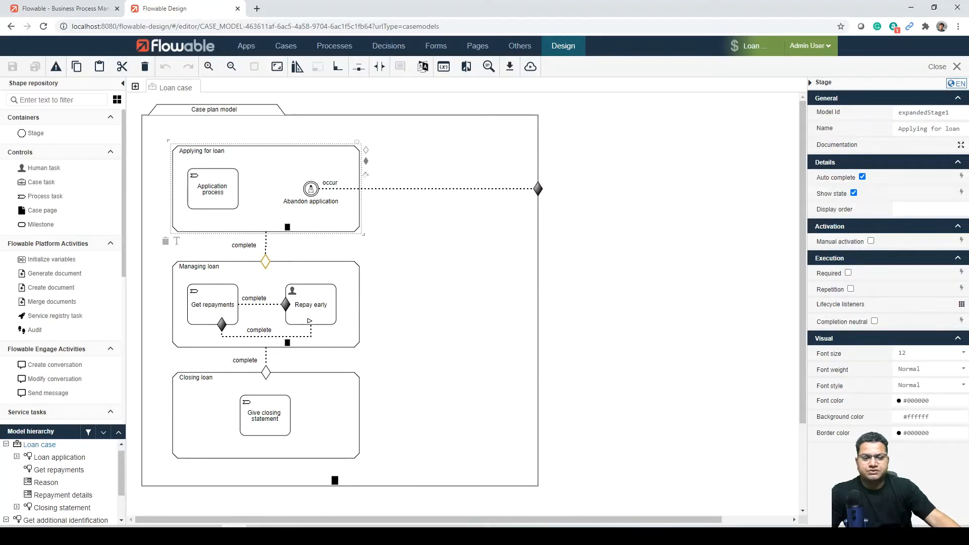
{"action": "mouse_move", "coordinate": [839, 202]}
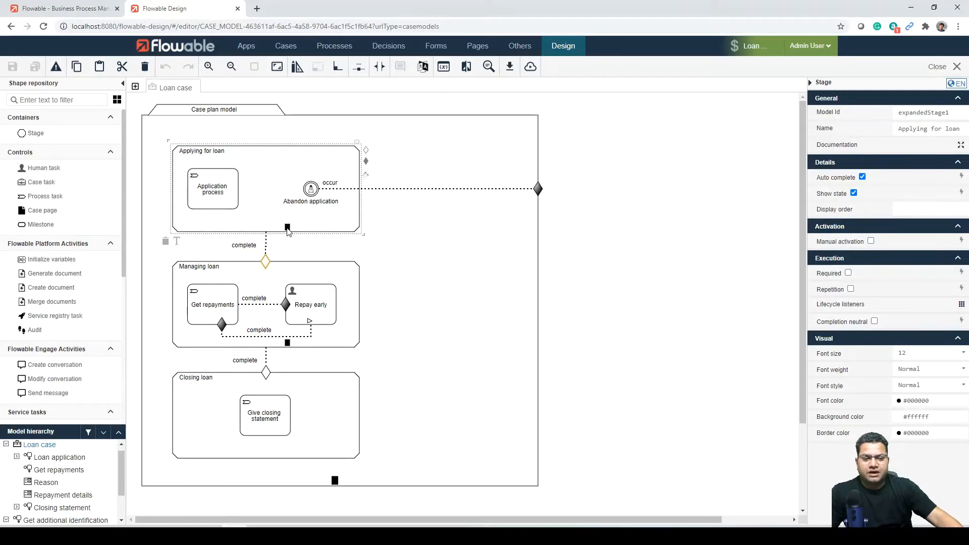
{"action": "left_click", "coordinate": [862, 177]}
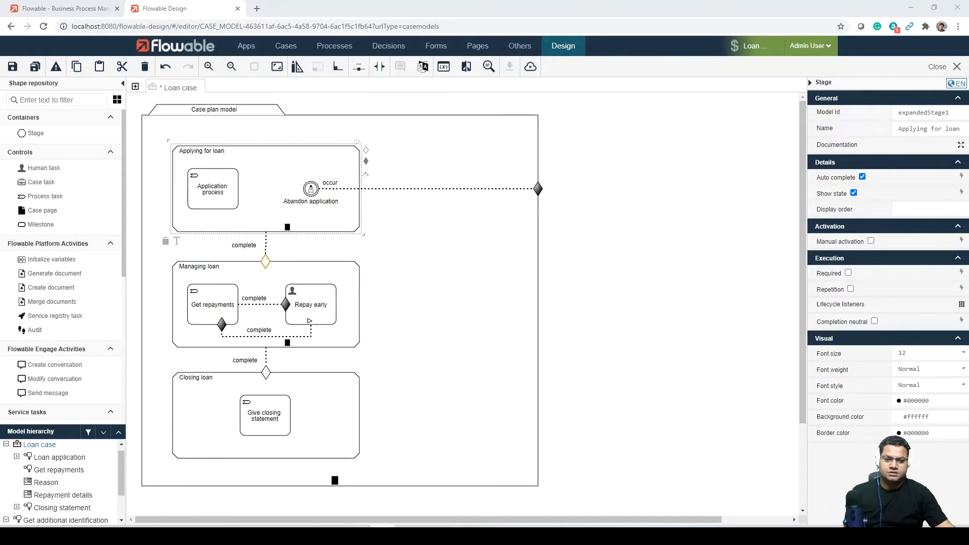
Step: Inspect the Abandon application event listener and its linked Reason start form, and return to the Loan case diagram
{"action": "left_click", "coordinate": [311, 190]}
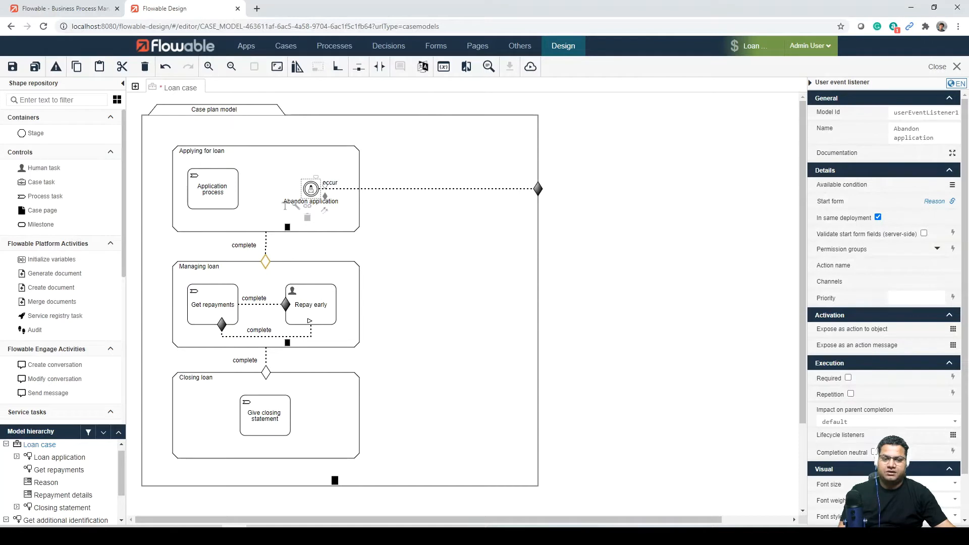
{"action": "key", "text": "alt+Tab"}
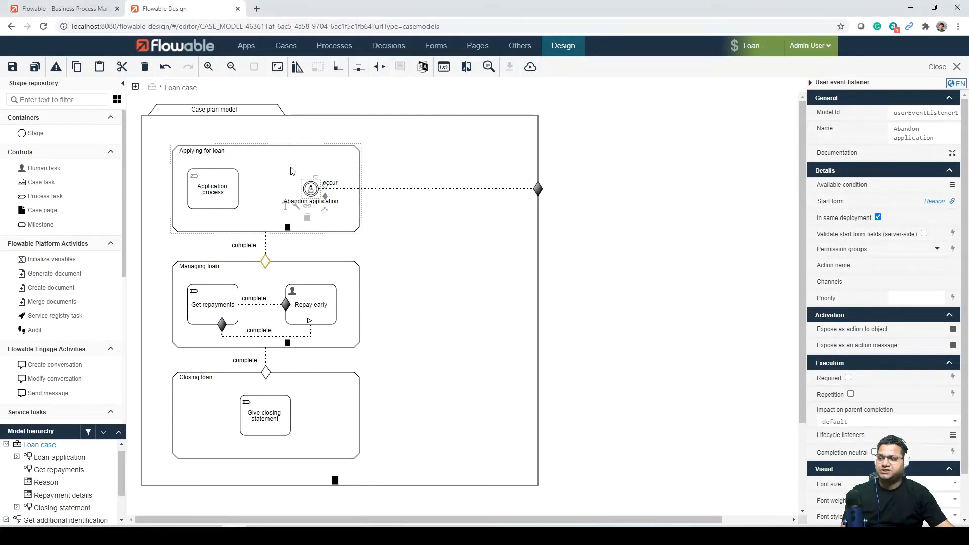
{"action": "left_click", "coordinate": [347, 183]}
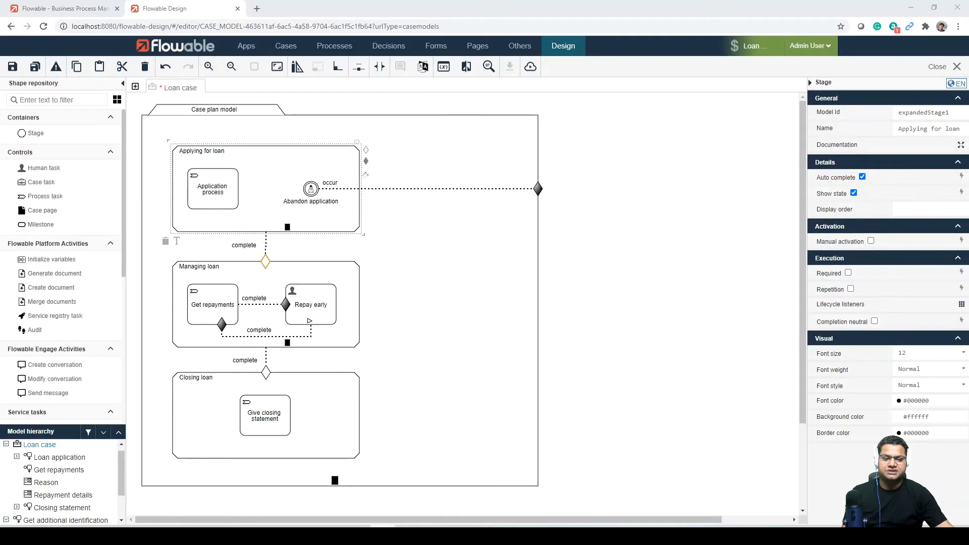
{"action": "left_click", "coordinate": [312, 190]}
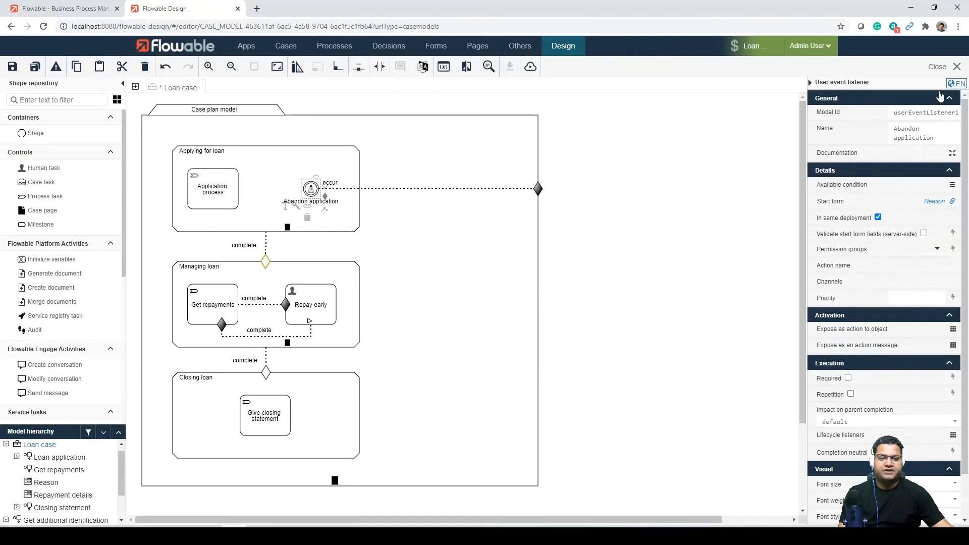
{"action": "left_click", "coordinate": [938, 202]}
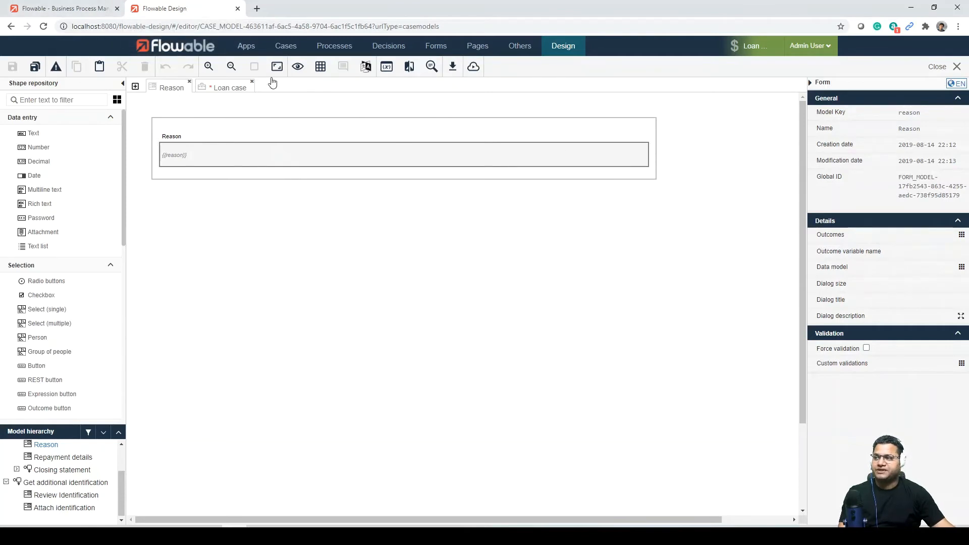
{"action": "left_click", "coordinate": [230, 89]}
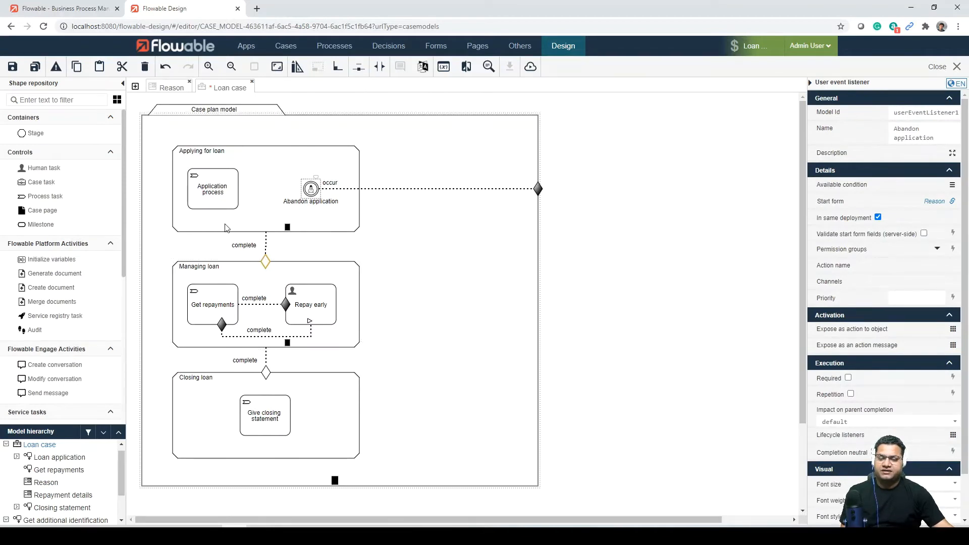
Step: View the Loan application process referenced by the Application process task, and return to the Loan case diagram
{"action": "left_click", "coordinate": [222, 196]}
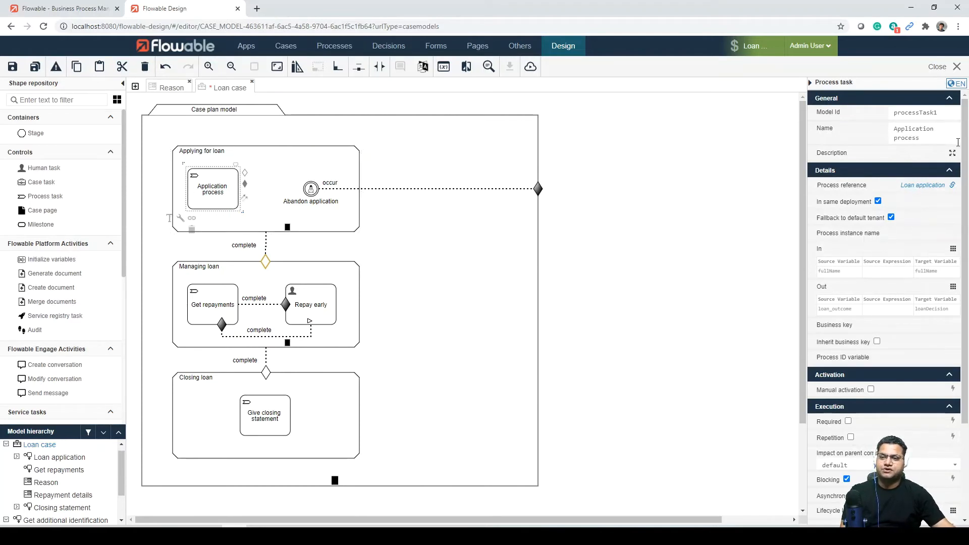
{"action": "left_click", "coordinate": [914, 187]}
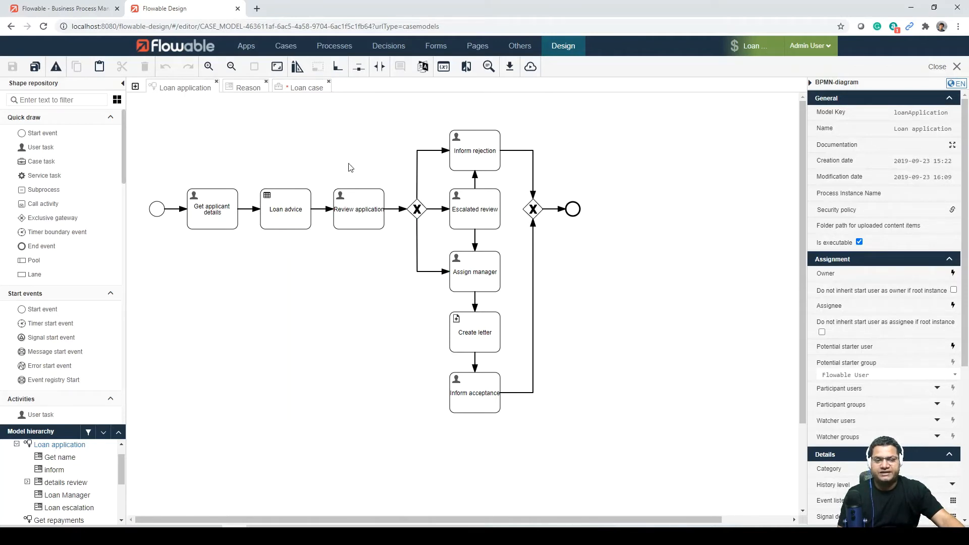
{"action": "left_click", "coordinate": [301, 100]}
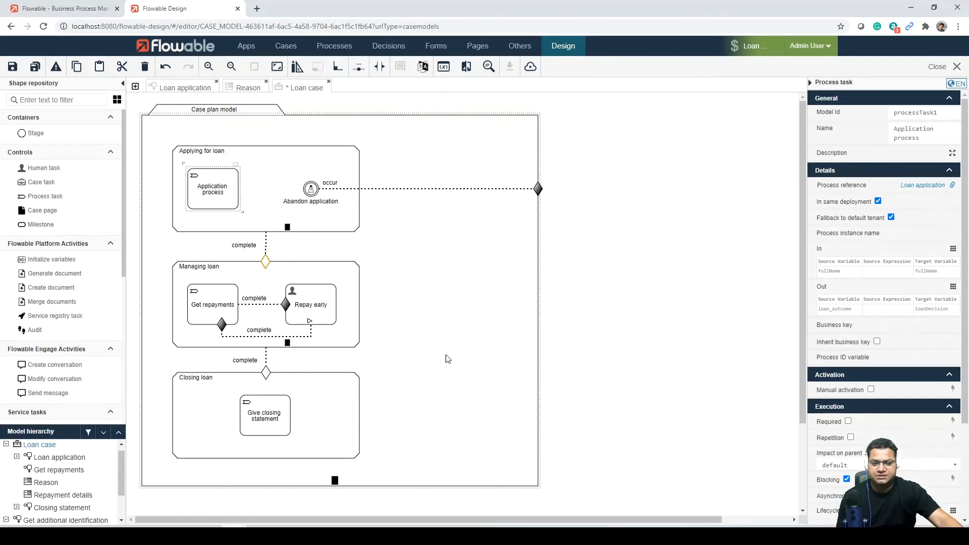
Step: Compare the entry criteria of the Managing loan and Closing loan stages, checking the condition on the Managing loan one
{"action": "left_click", "coordinate": [268, 270]}
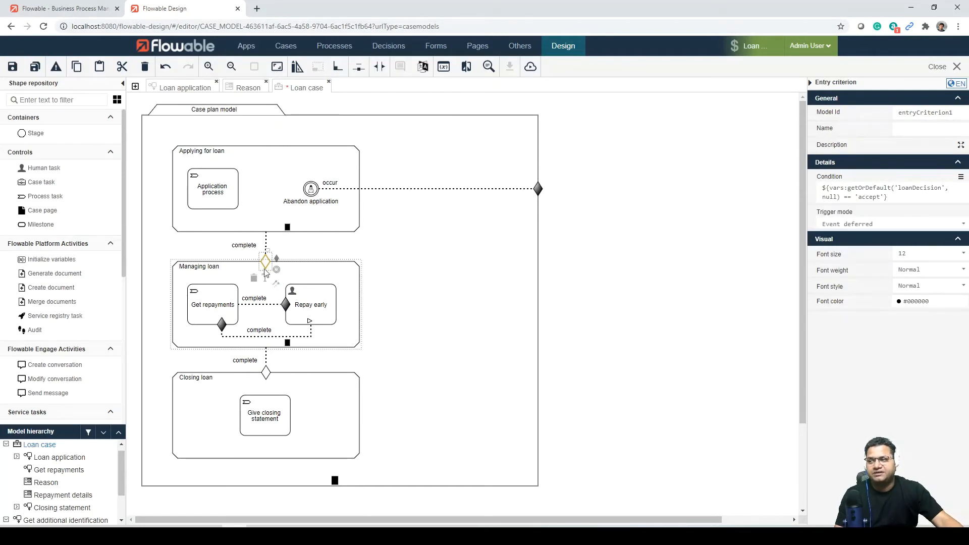
{"action": "left_click", "coordinate": [266, 373]}
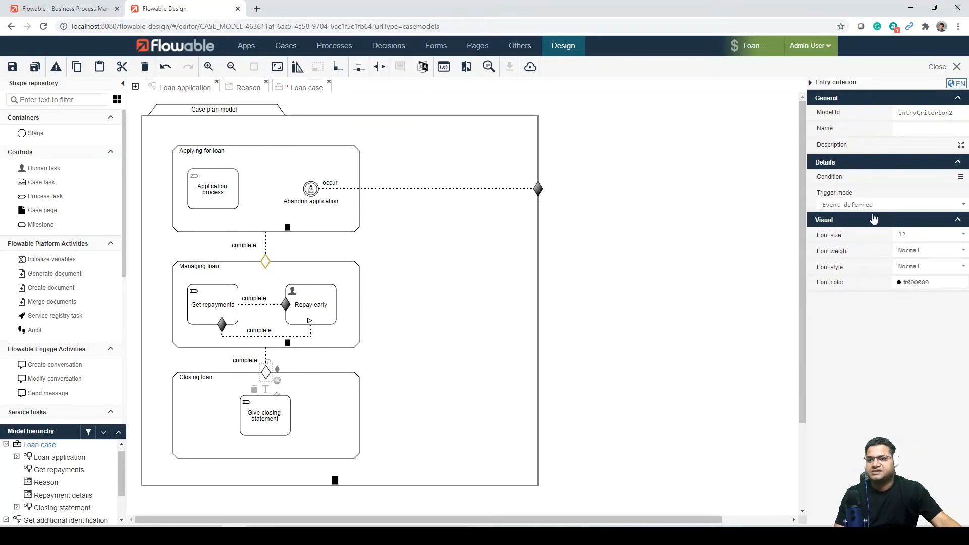
{"action": "left_click", "coordinate": [266, 260]}
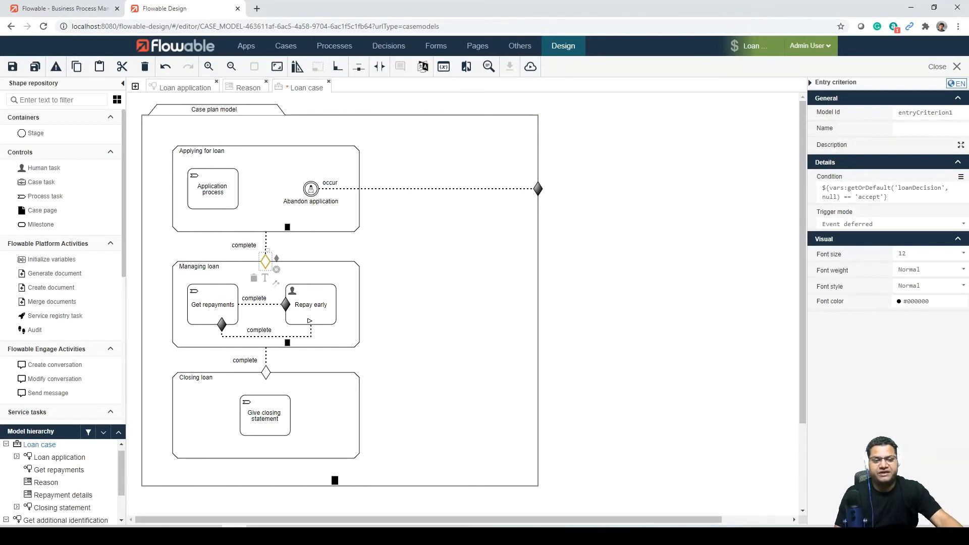
{"action": "left_click", "coordinate": [382, 537]}
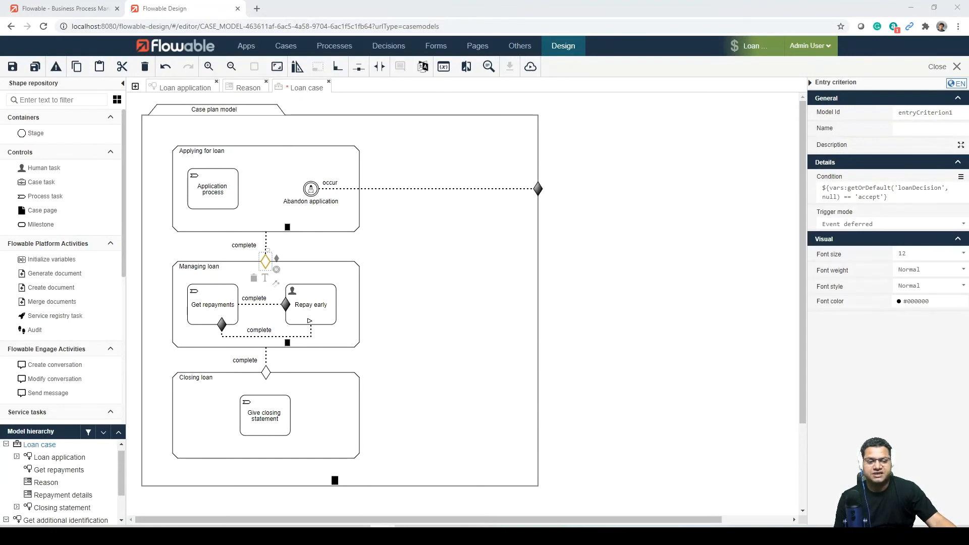
Step: Review the Repay early task's properties and the exit criteria attached to the Get repayments and Repay early tasks
{"action": "left_click", "coordinate": [293, 312]}
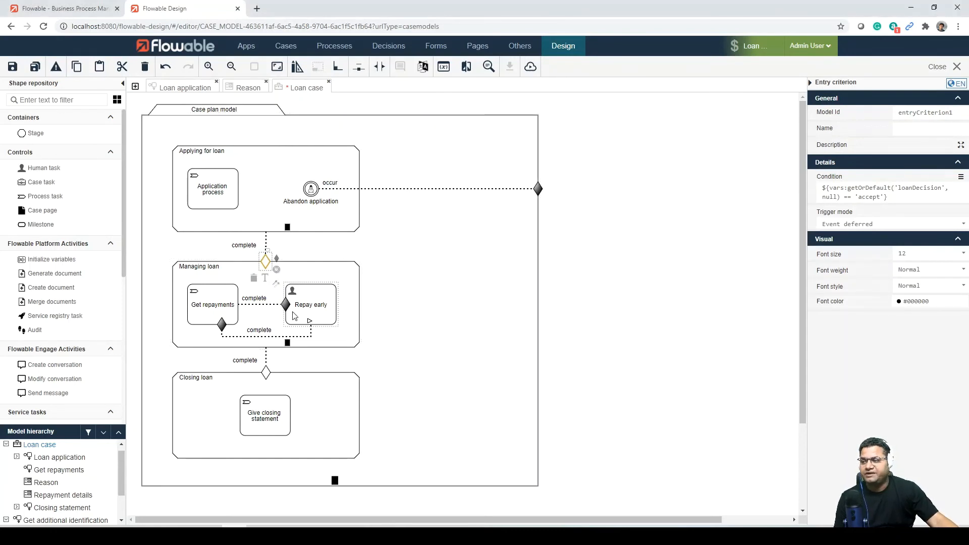
{"action": "left_click", "coordinate": [294, 316]}
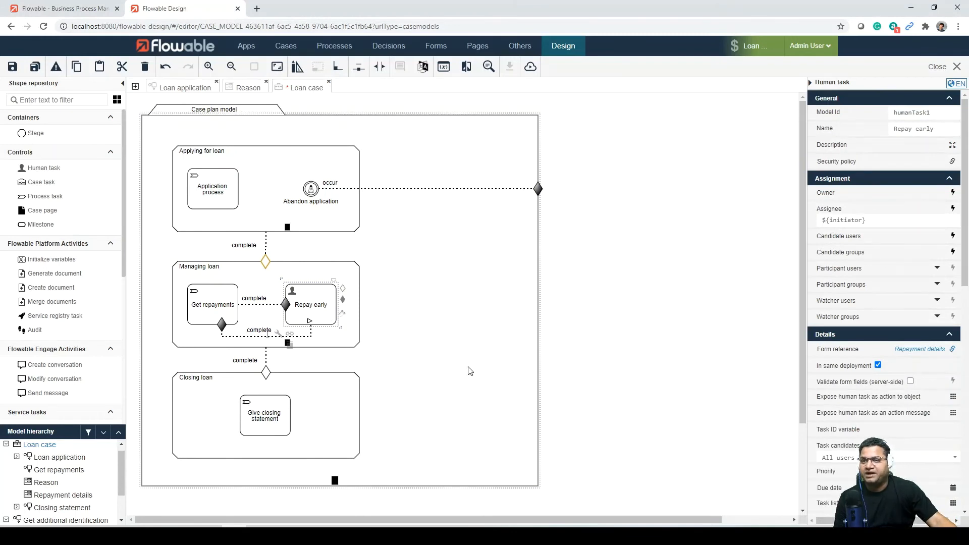
{"action": "scroll", "coordinate": [928, 412], "scroll_direction": "down", "scroll_amount": 5}
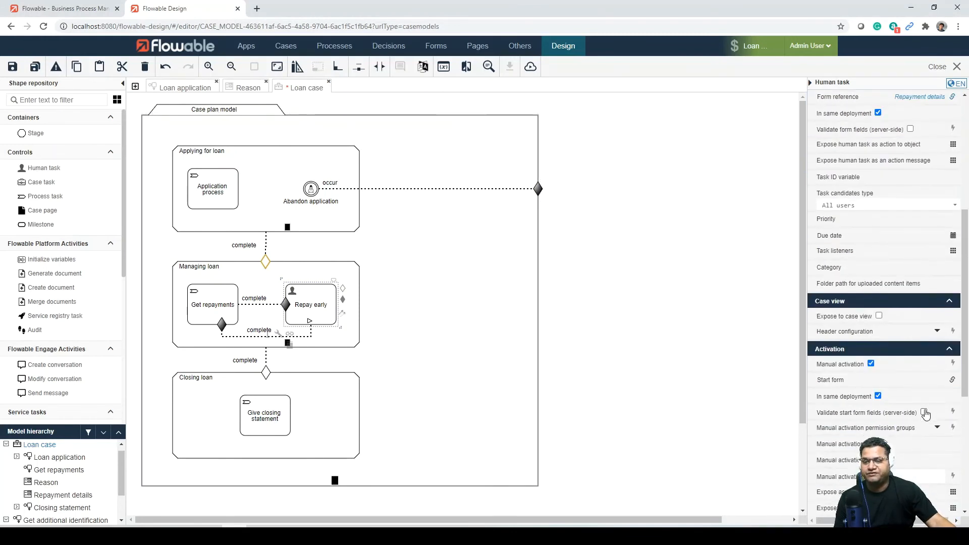
{"action": "scroll", "coordinate": [926, 414], "scroll_direction": "down", "scroll_amount": 5}
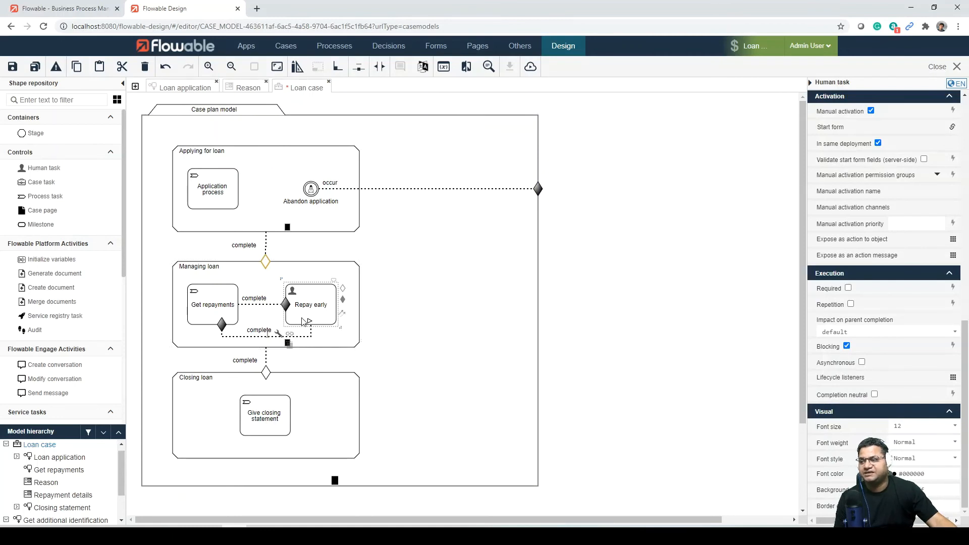
{"action": "left_click", "coordinate": [221, 327]}
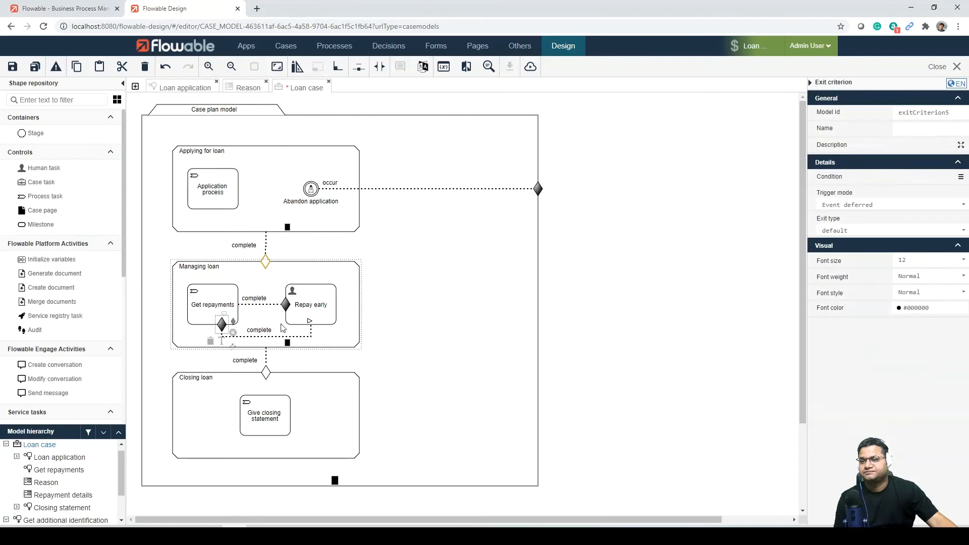
{"action": "left_click", "coordinate": [286, 305]}
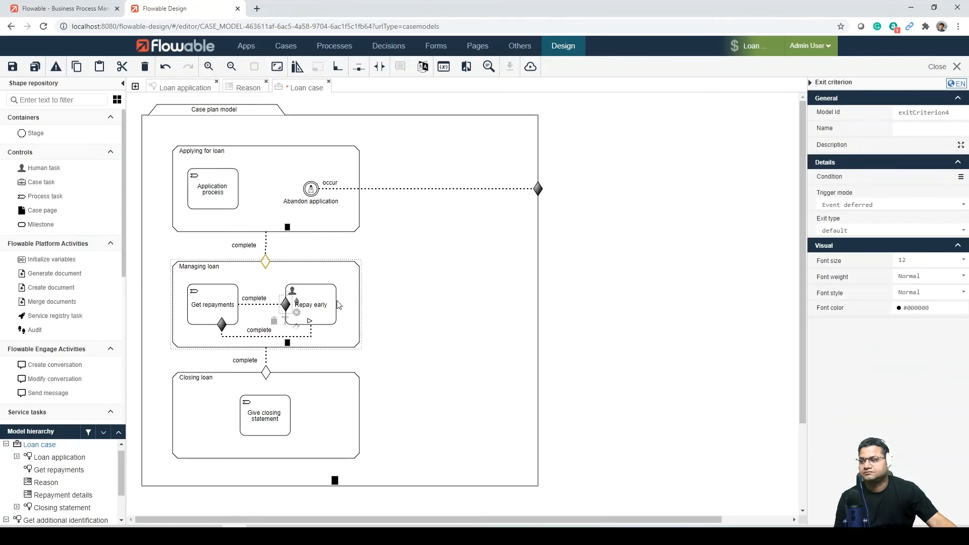
Step: Check the form reference, manual activation and execution settings of the Repay early human task
{"action": "left_click", "coordinate": [322, 318]}
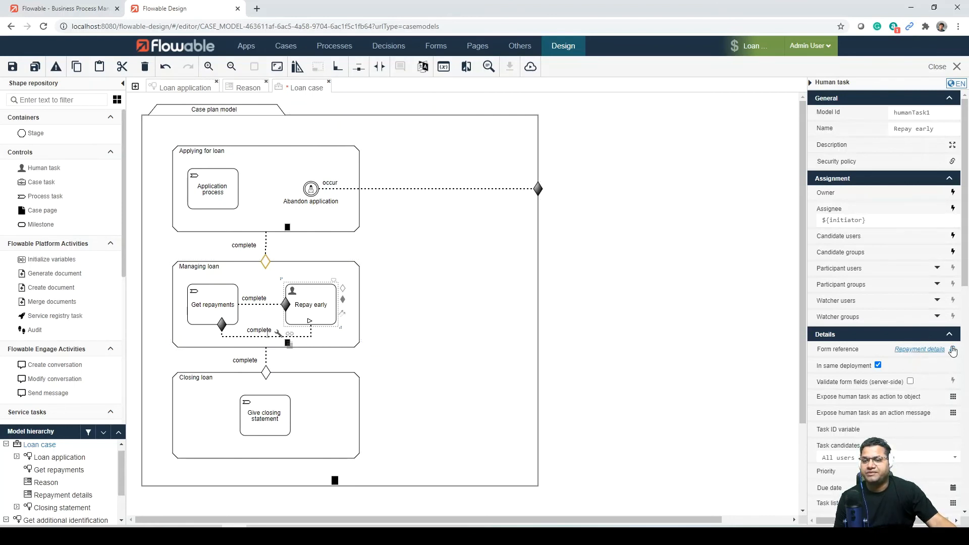
{"action": "scroll", "coordinate": [873, 410], "scroll_direction": "down", "scroll_amount": 8}
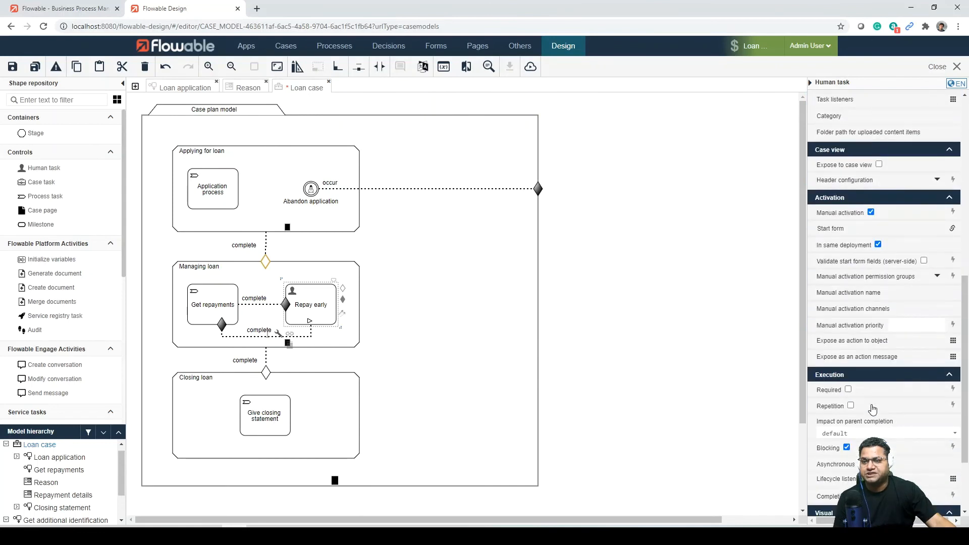
{"action": "scroll", "coordinate": [873, 409], "scroll_direction": "down", "scroll_amount": 3}
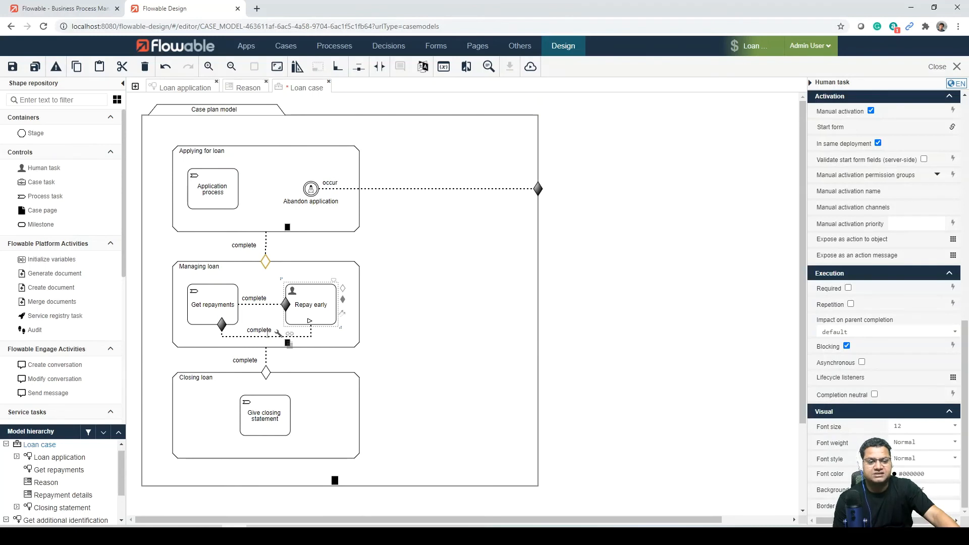
{"action": "key", "text": "alt+Tab"}
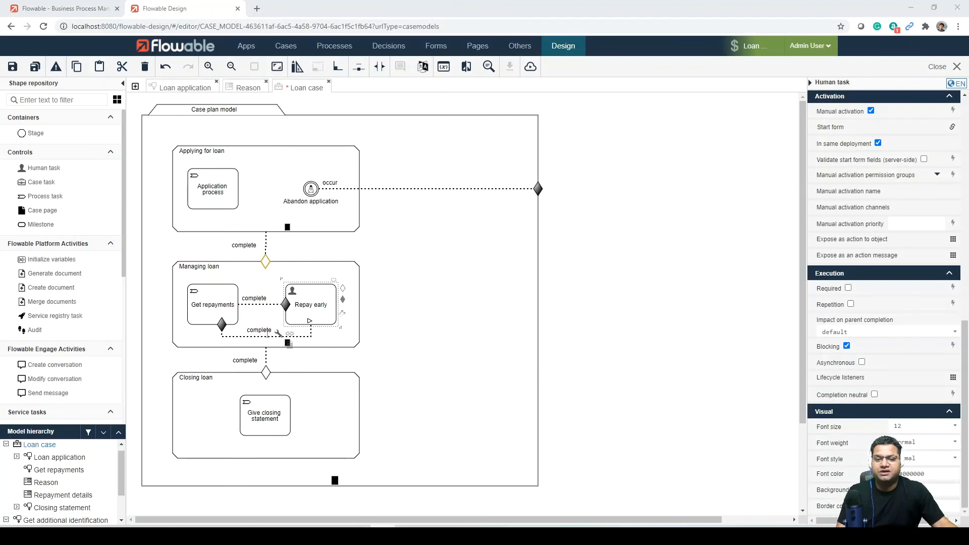
Step: Examine the Closing loan stage and its entry criterion, and compare with the Applying for loan stage's properties
{"action": "left_click", "coordinate": [293, 407]}
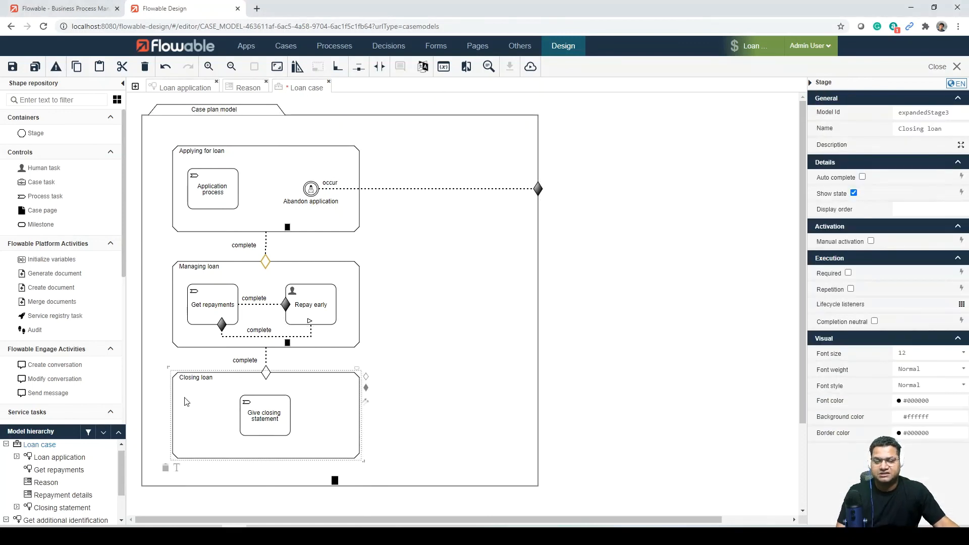
{"action": "left_click", "coordinate": [266, 374]}
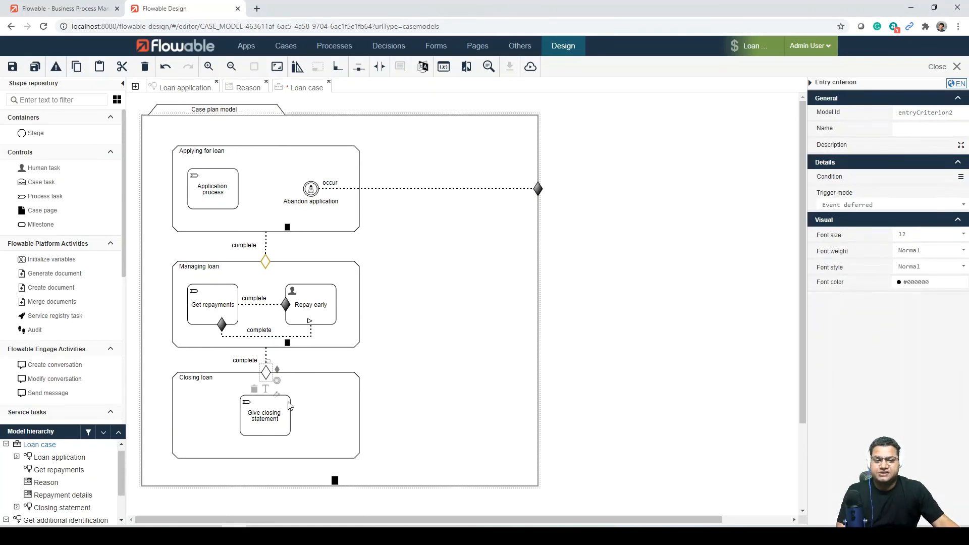
{"action": "left_click", "coordinate": [268, 373]}
{"action": "left_click", "coordinate": [266, 372]}
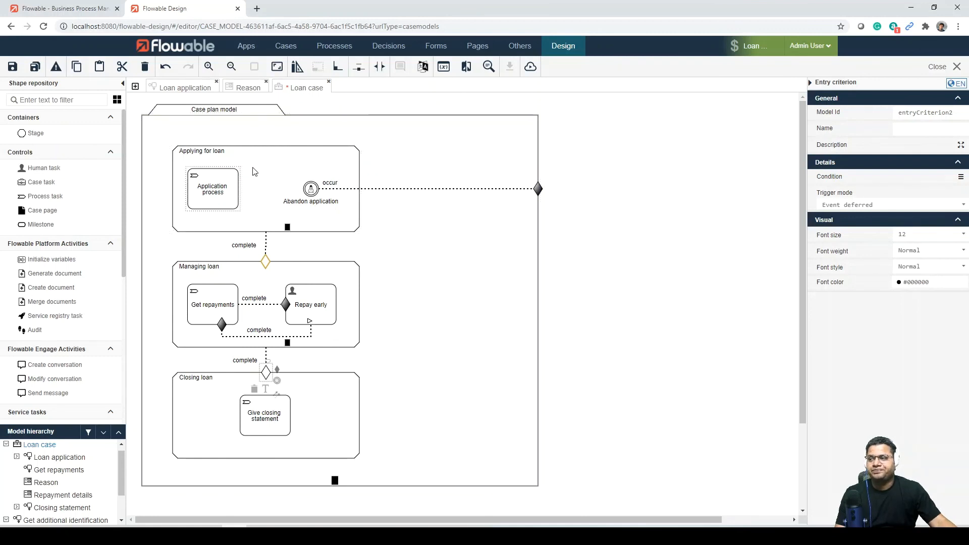
{"action": "left_click", "coordinate": [272, 162]}
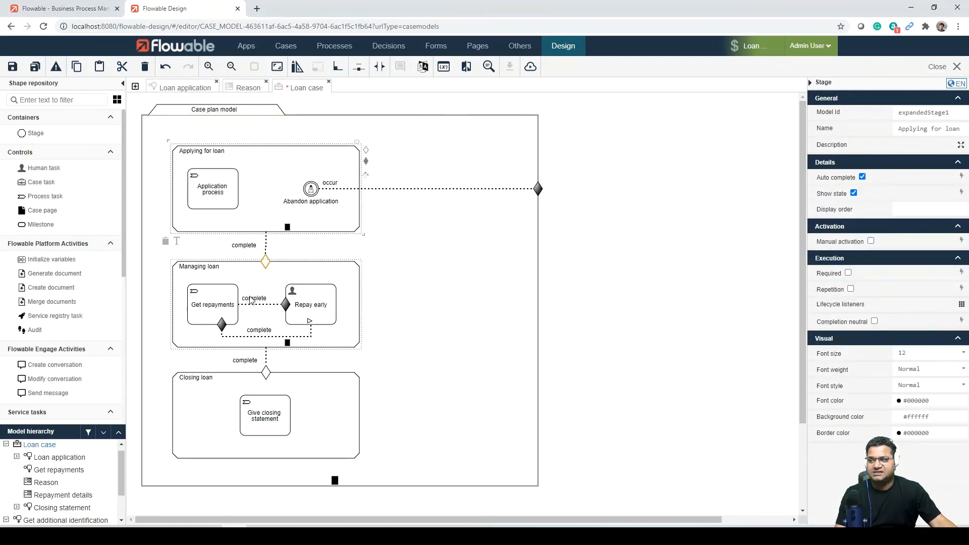